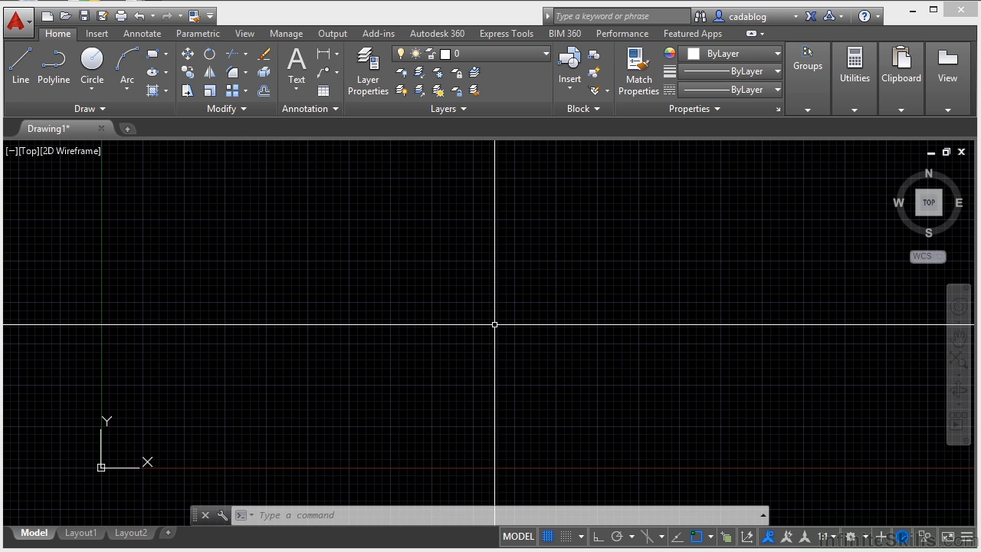
Draw a rectangle from two opposite corner points, above and left of the centre of the drawing area.
key("Escape")
key("Escape")
type("rec")
key("Return")
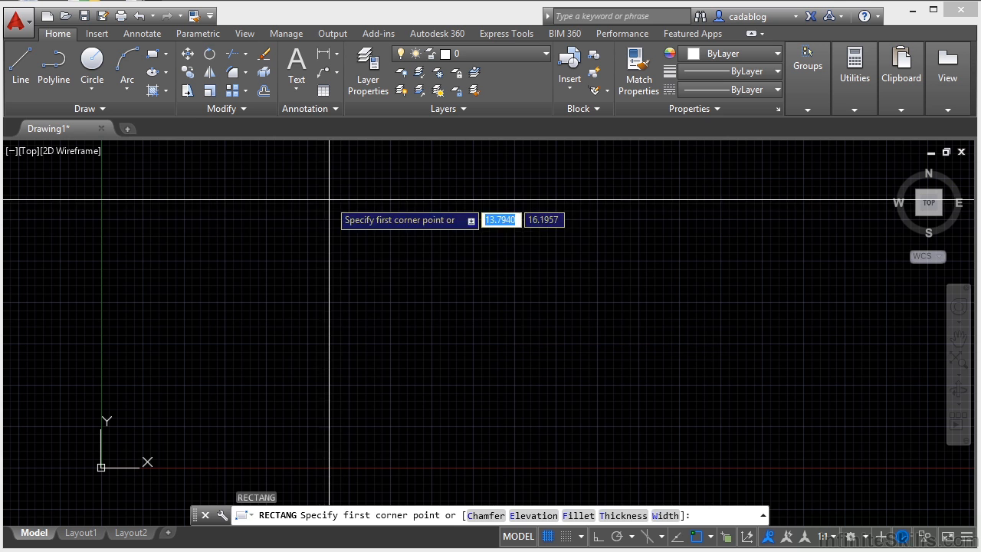
left_click(281, 223)
left_click(399, 299)
Draw a line sloping down and right from the rectangle's lower-right corner, switching object snap off and back on before snapping to it.
type("line")
key("Return")
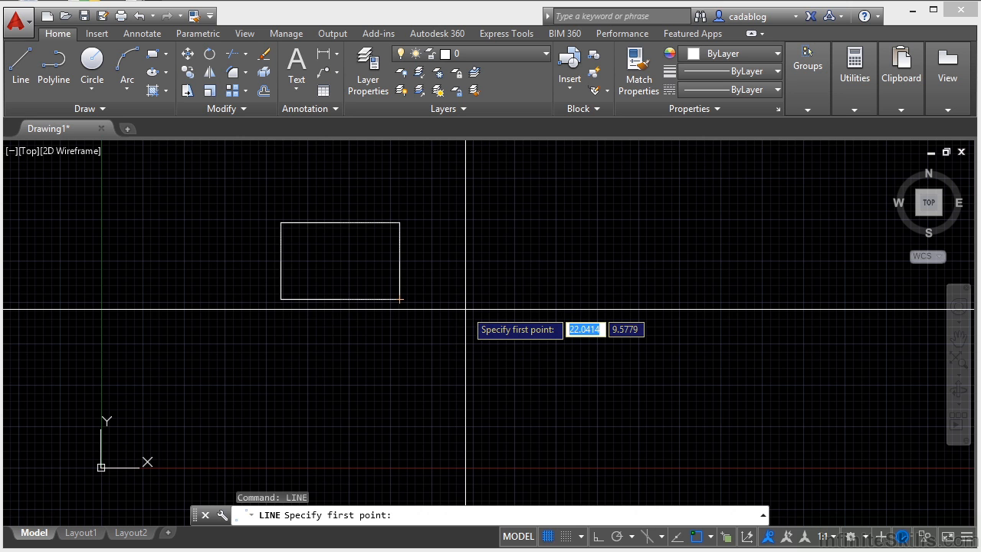
key("F3")
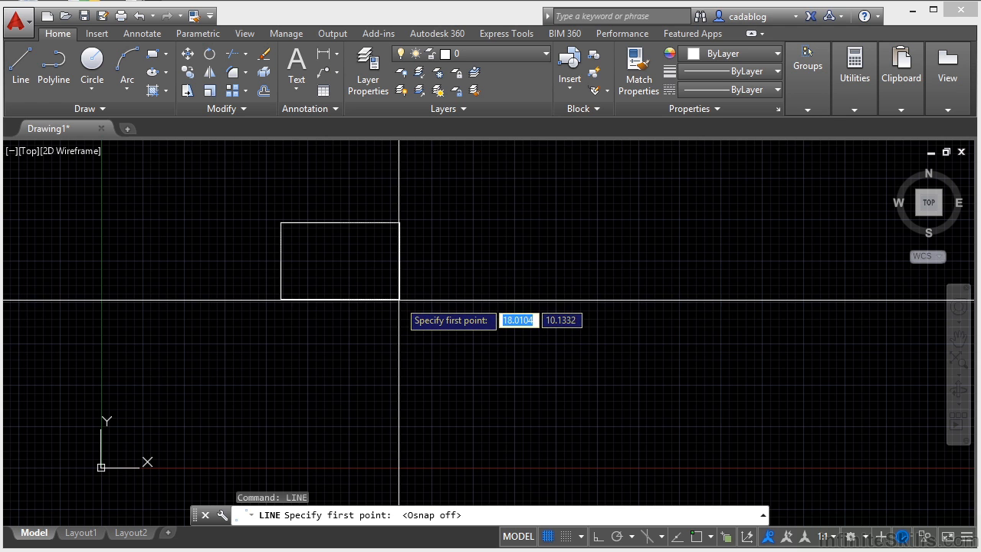
key("F3")
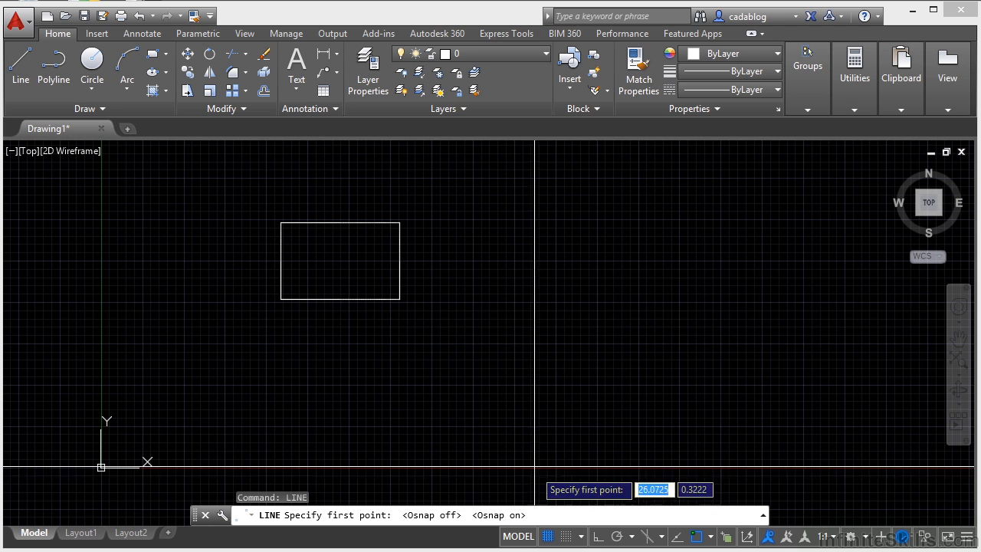
left_click(399, 298)
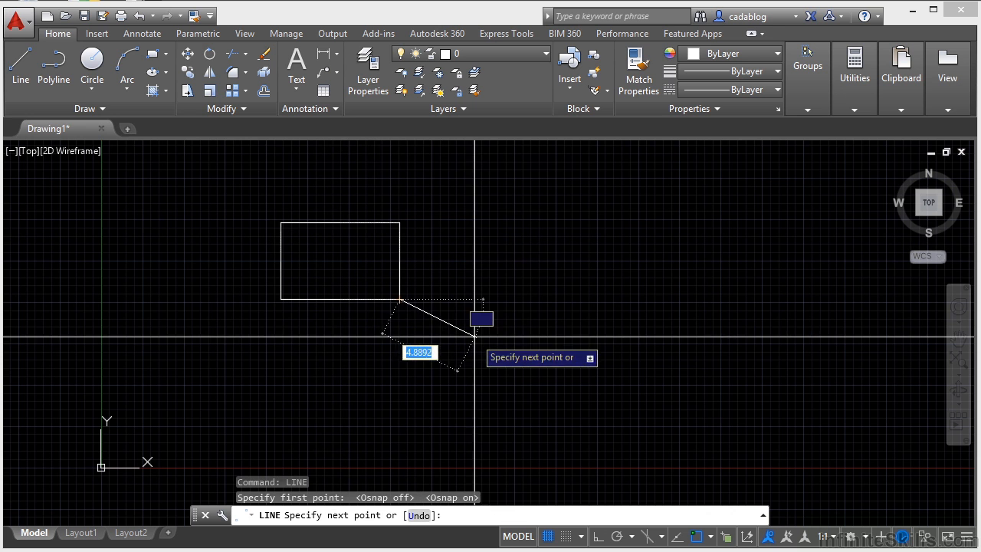
left_click(495, 336)
key("Return")
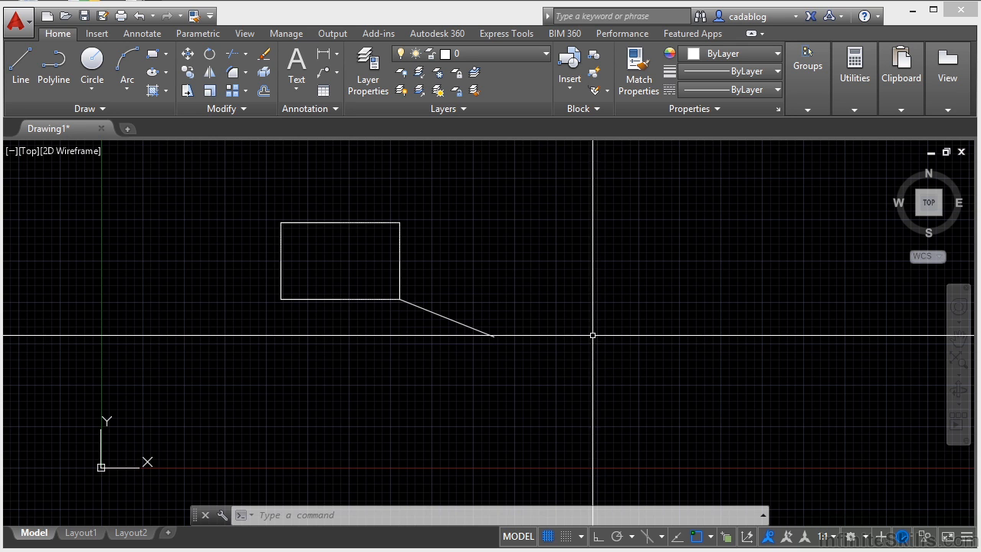
Start a line below the rectangle, turn ortho on, and add segments running up, right, back left, down and right.
type("l")
key("Return")
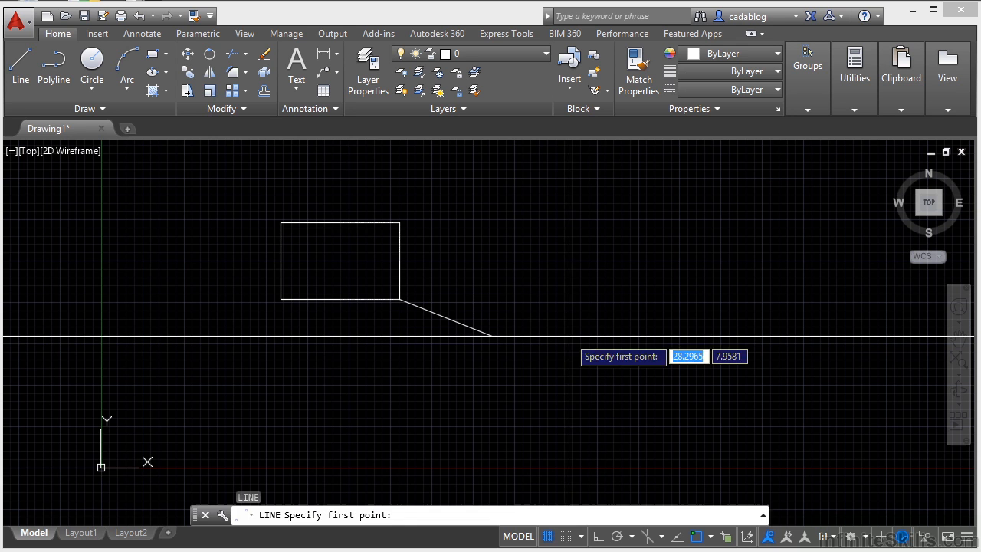
left_click(349, 374)
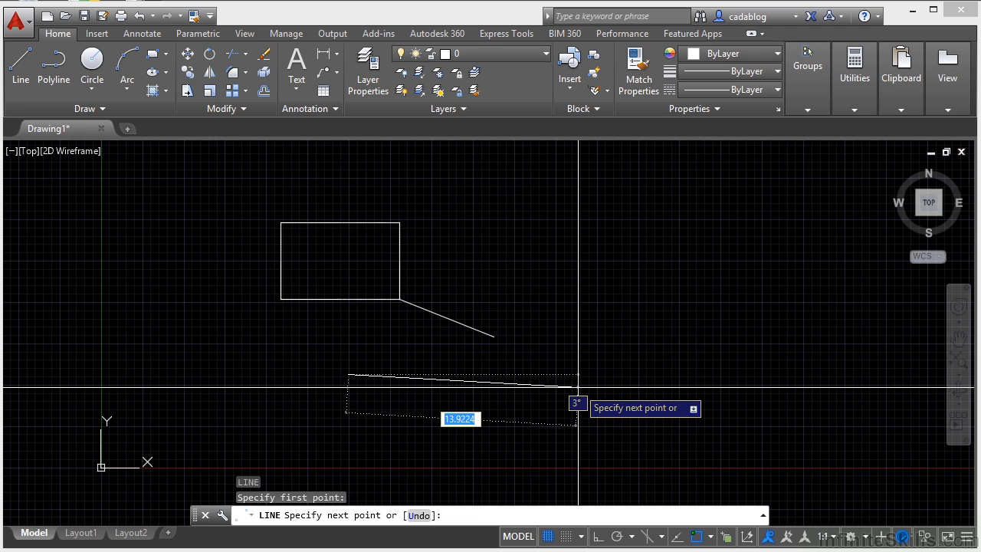
key("F8")
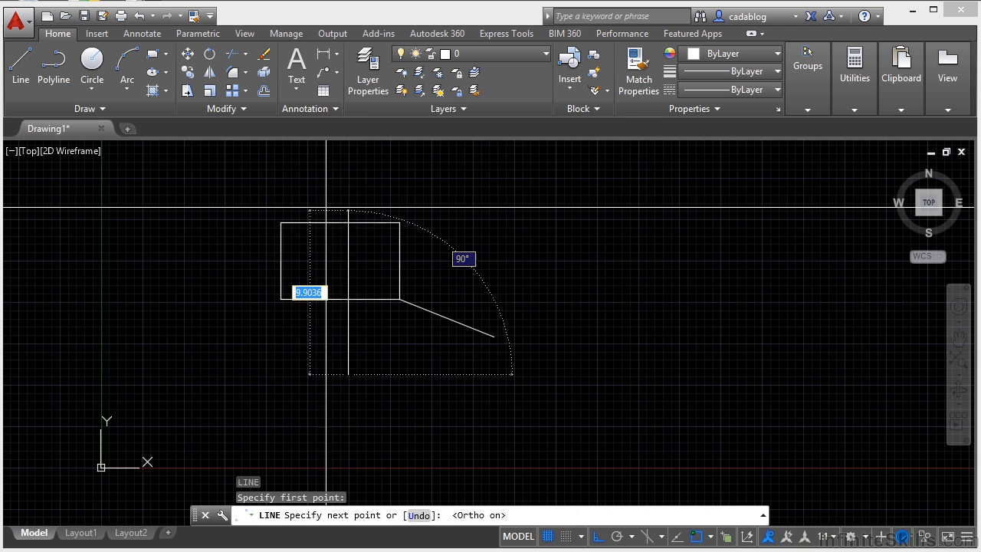
left_click(342, 178)
left_click(606, 184)
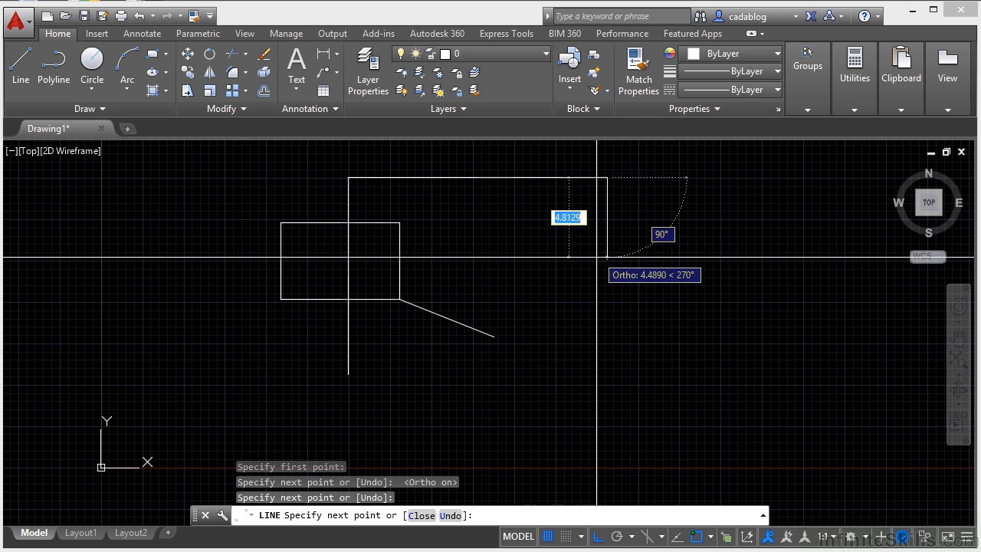
left_click(500, 178)
left_click(499, 282)
left_click(689, 281)
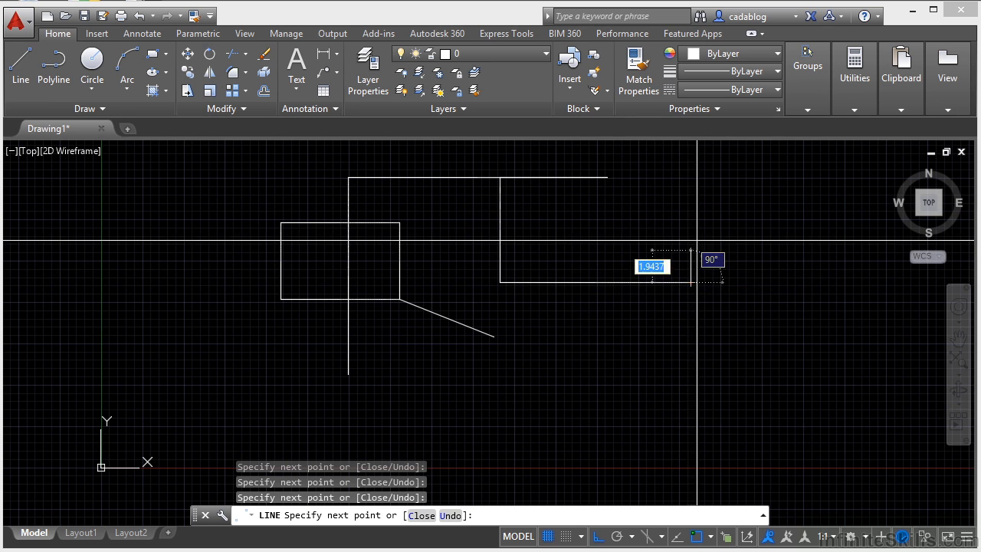
Continue the line chain with five ortho segments spiralling inward: up, left, down, right and up.
left_click(689, 206)
left_click(586, 206)
left_click(586, 260)
left_click(648, 254)
left_click(649, 225)
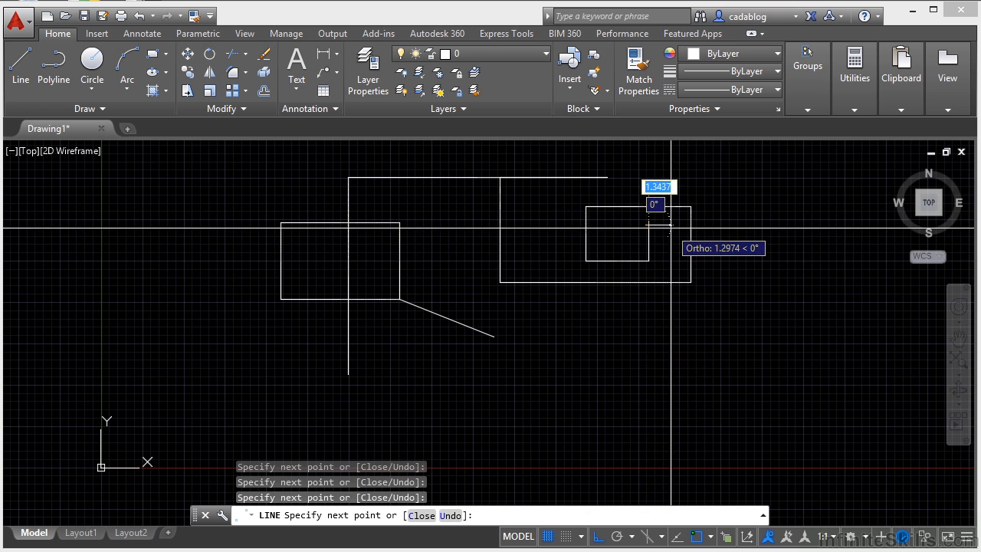
Finish the chain by snapping to the right outline's lower-left corner, the rectangle's lower-right and upper-left corners, and the outline's upper-right corner.
left_click(499, 282)
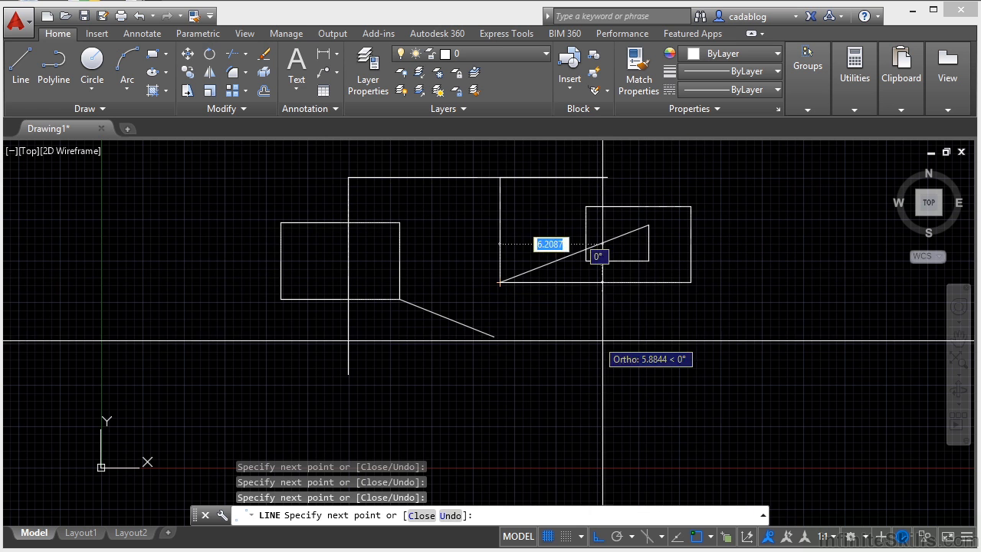
left_click(400, 299)
left_click(281, 223)
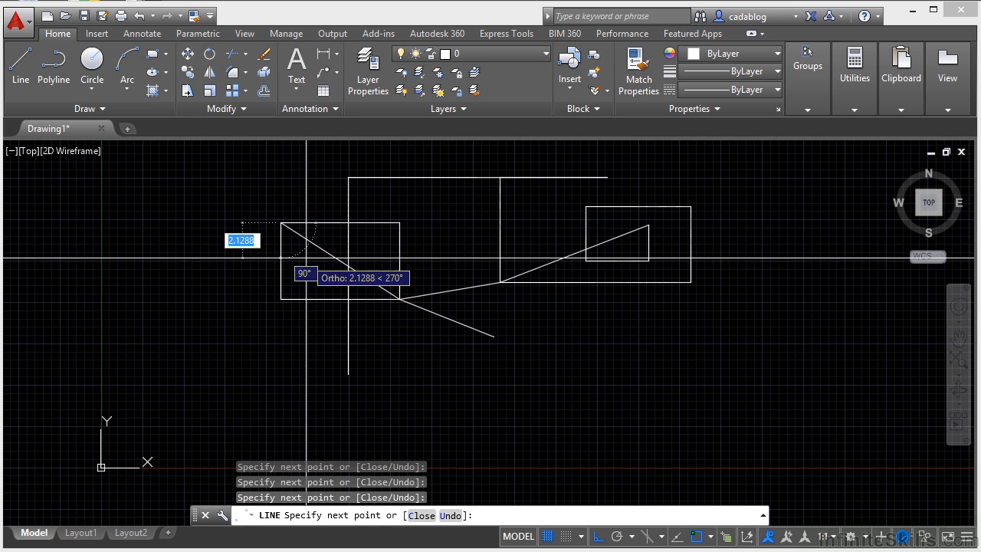
left_click(690, 206)
key("Return")
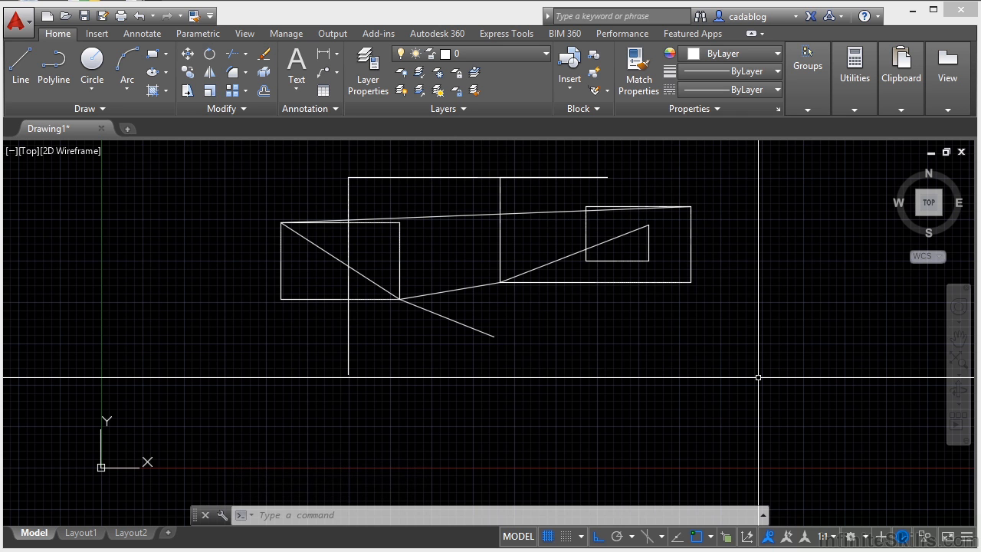
Open and close the Help window, and show and hide the command history.
key("F1")
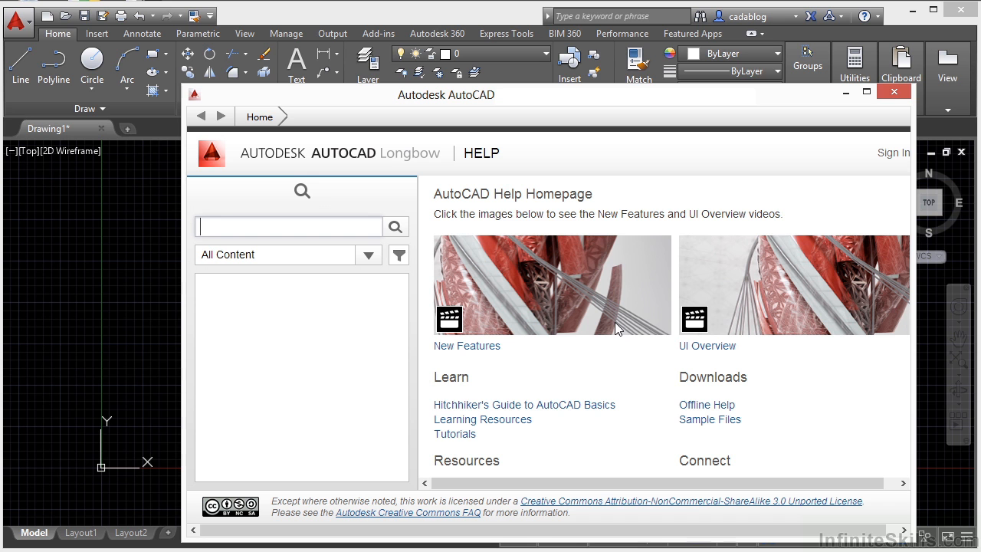
left_click(892, 93)
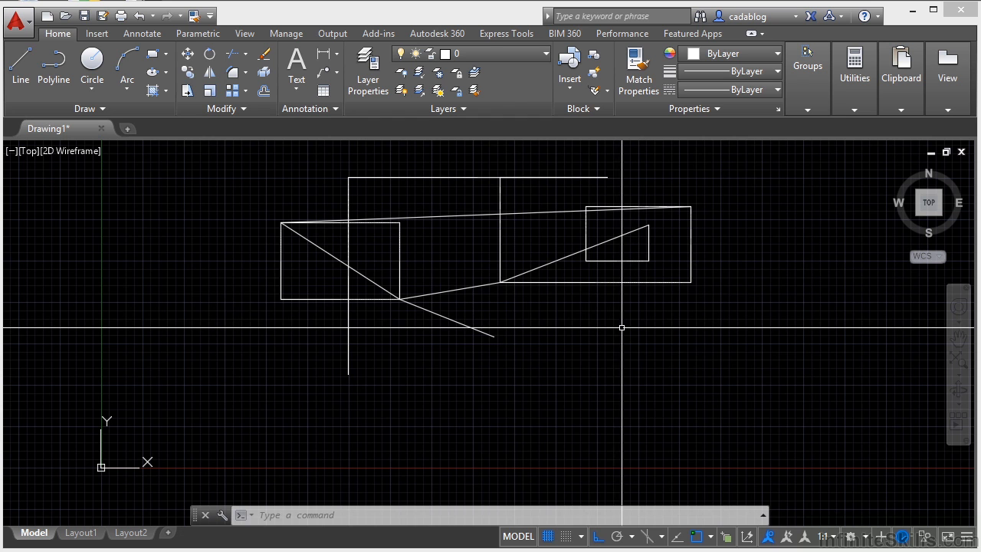
key("F2")
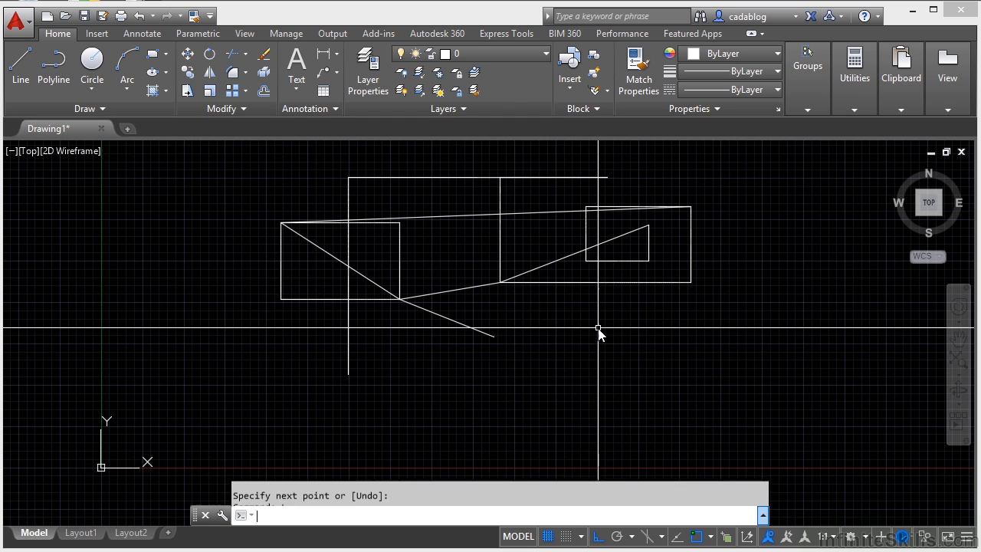
key("F2")
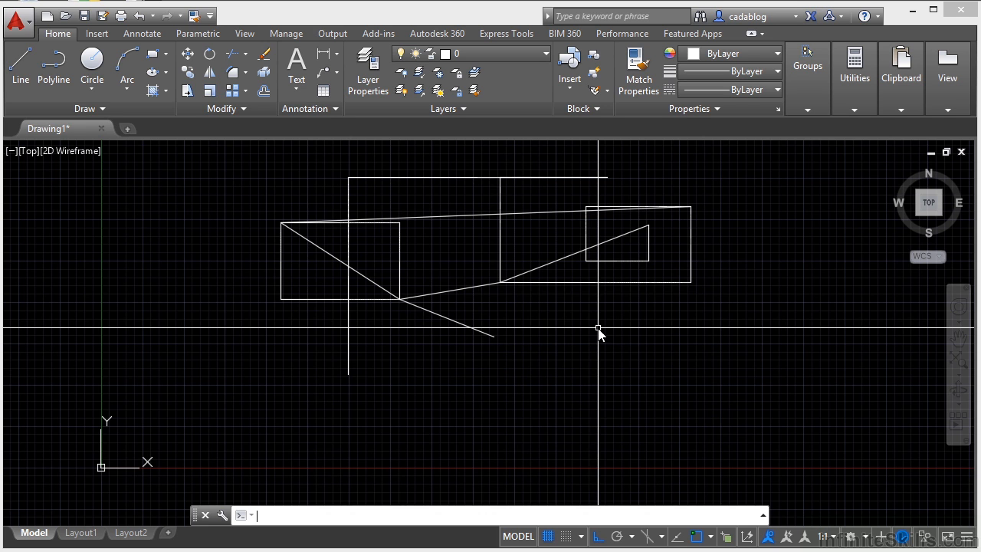
Toggle 3D object snap on and off, and cycle the isoplane twice through Top, Right and Left.
key("F4")
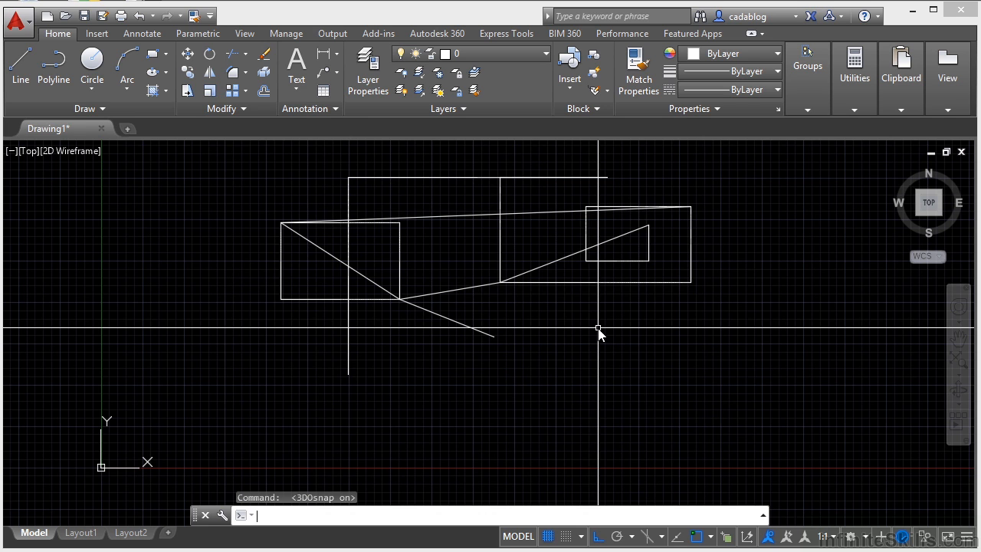
key("F4")
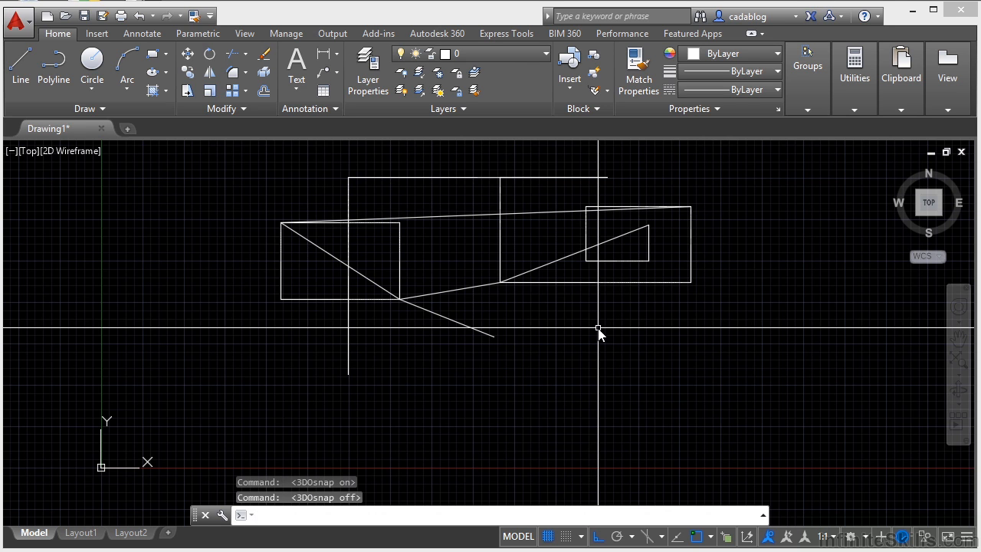
key("F5")
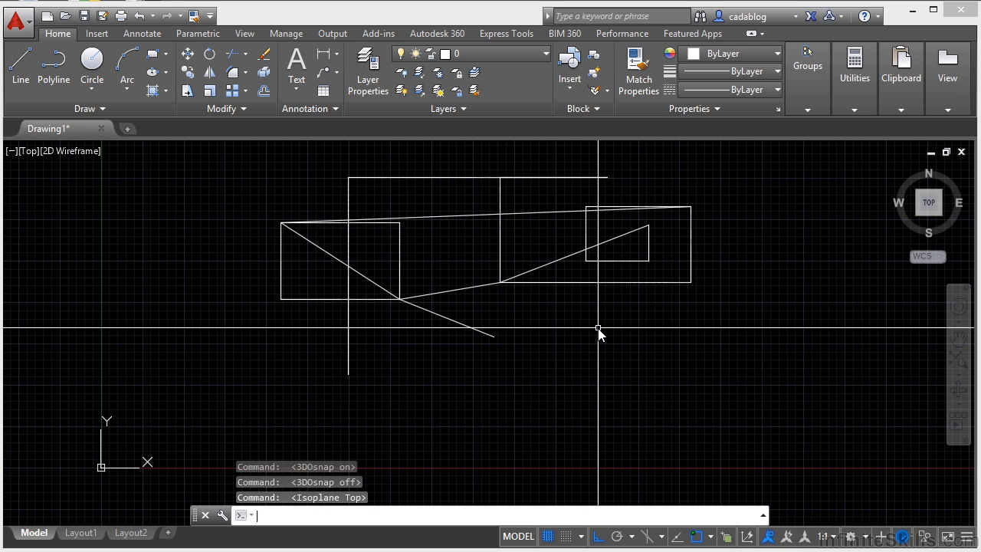
key("F5")
key("F5")
key("F5")
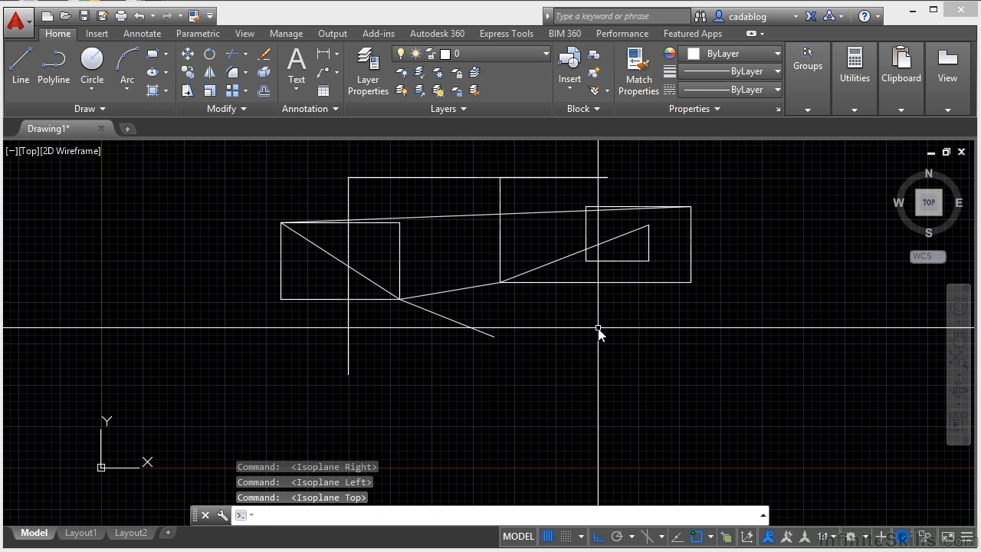
key("F5")
key("F5")
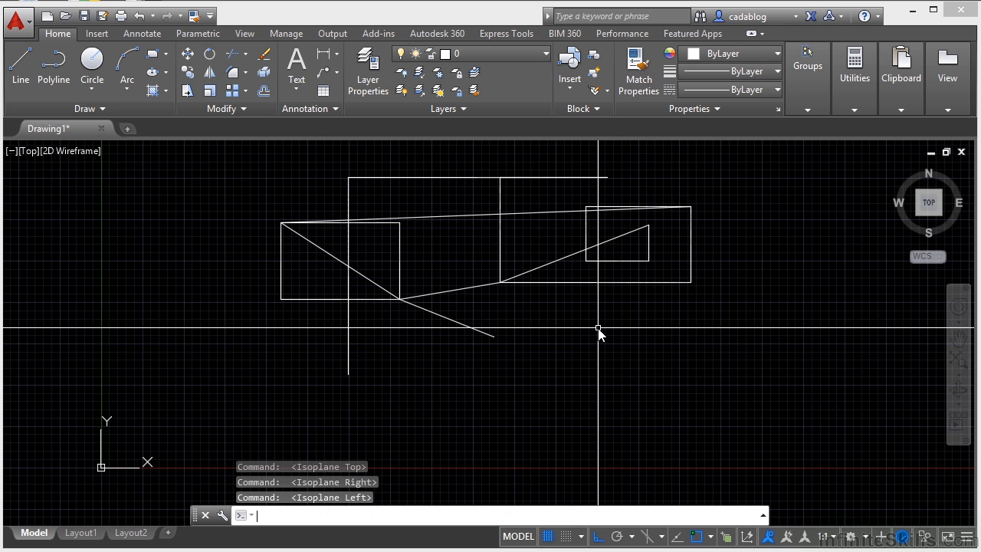
Toggle dynamic UCS on and off, and switch the grid display off and on twice.
key("F6")
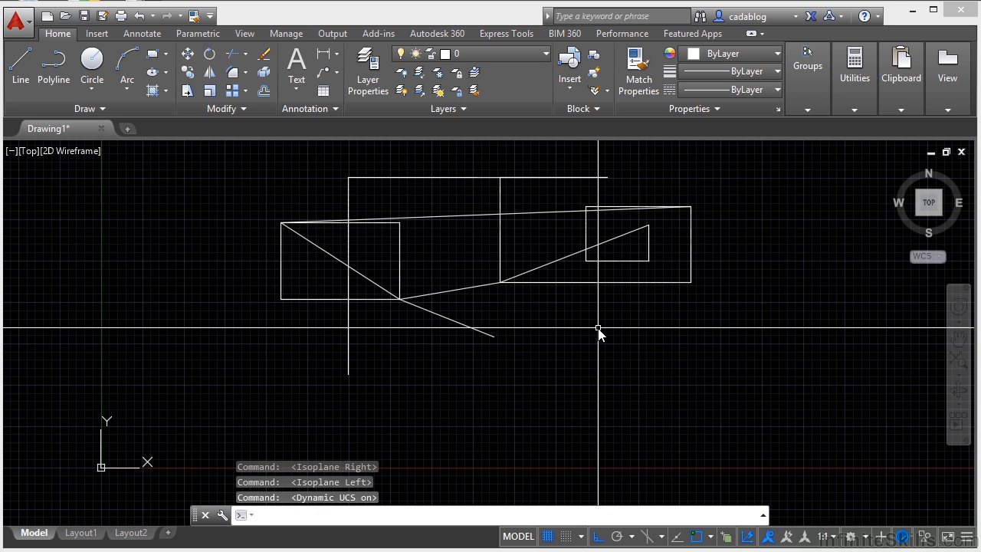
key("F6")
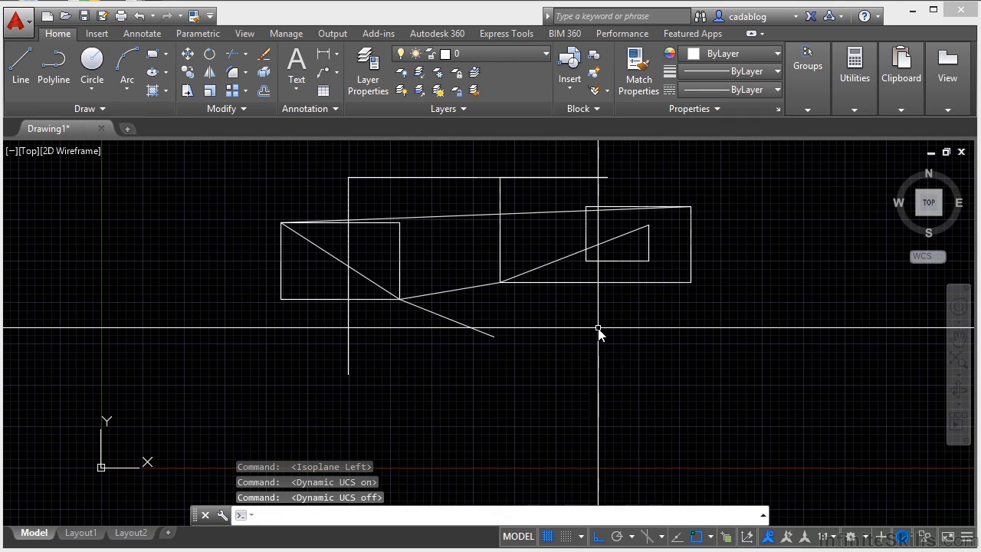
key("F7")
key("F7")
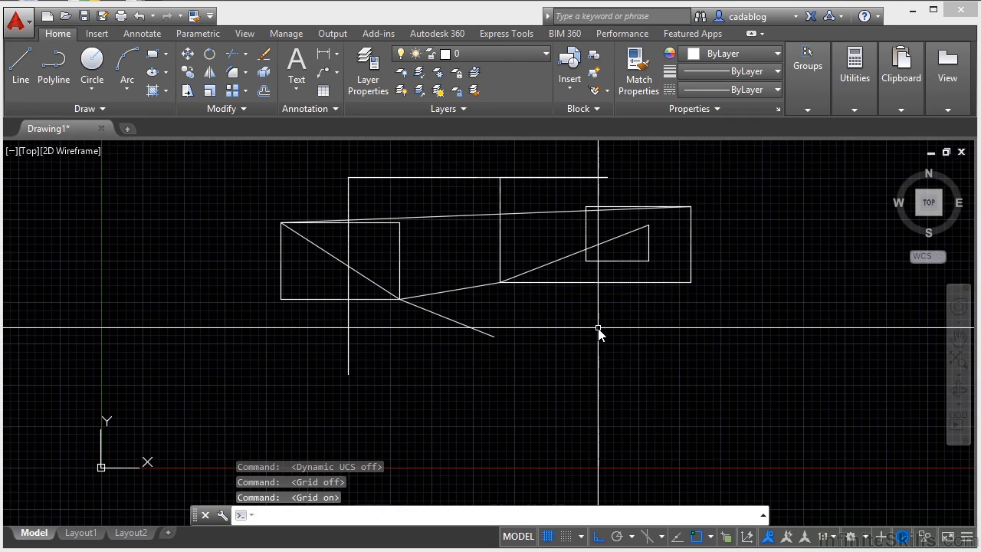
key("F7")
key("F7")
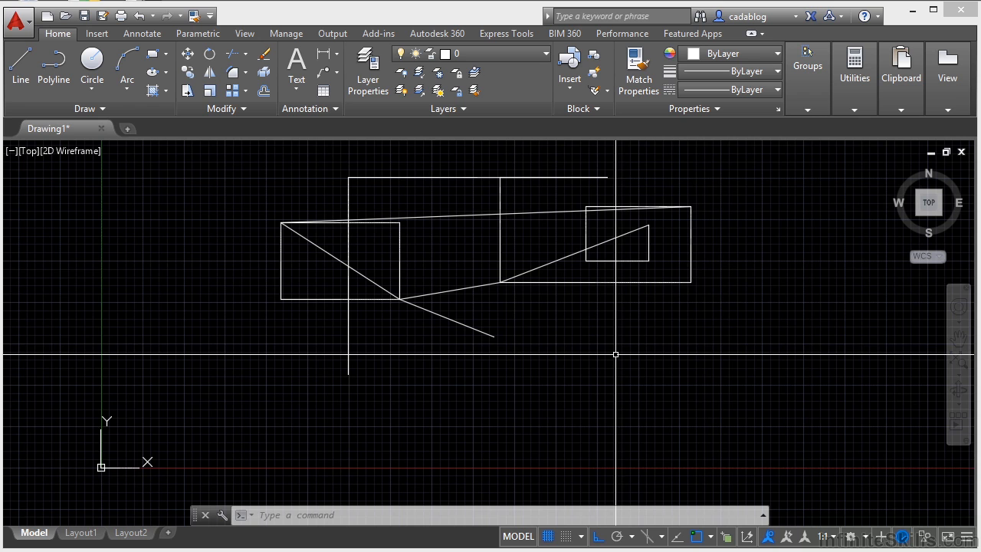
type("l")
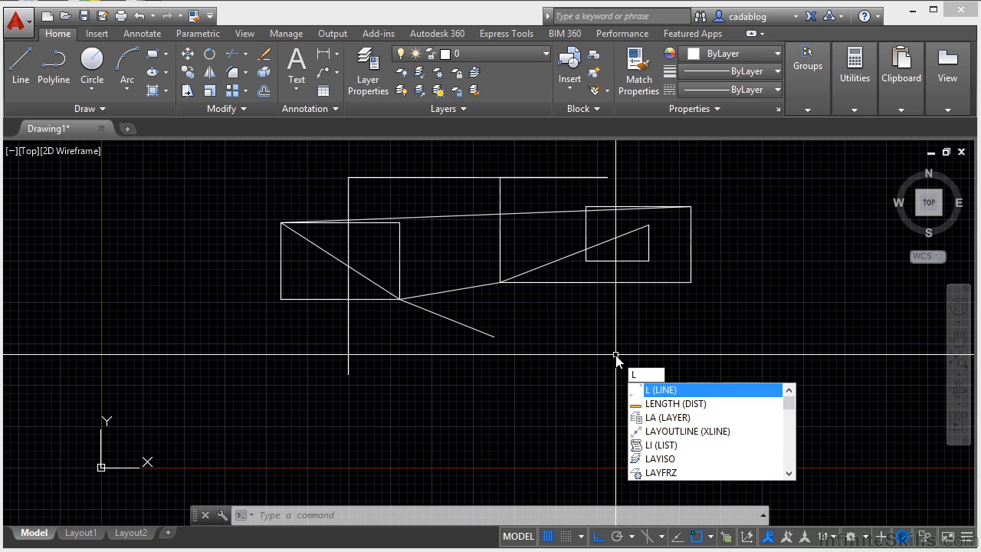
key("Return")
key("Escape")
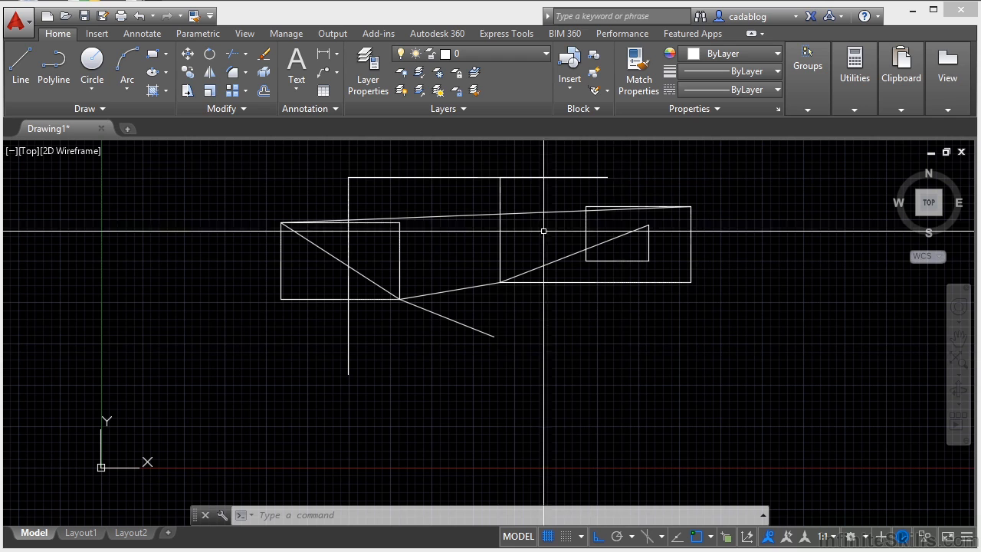
Open the command alias file acad.pgp for editing.
left_click(287, 35)
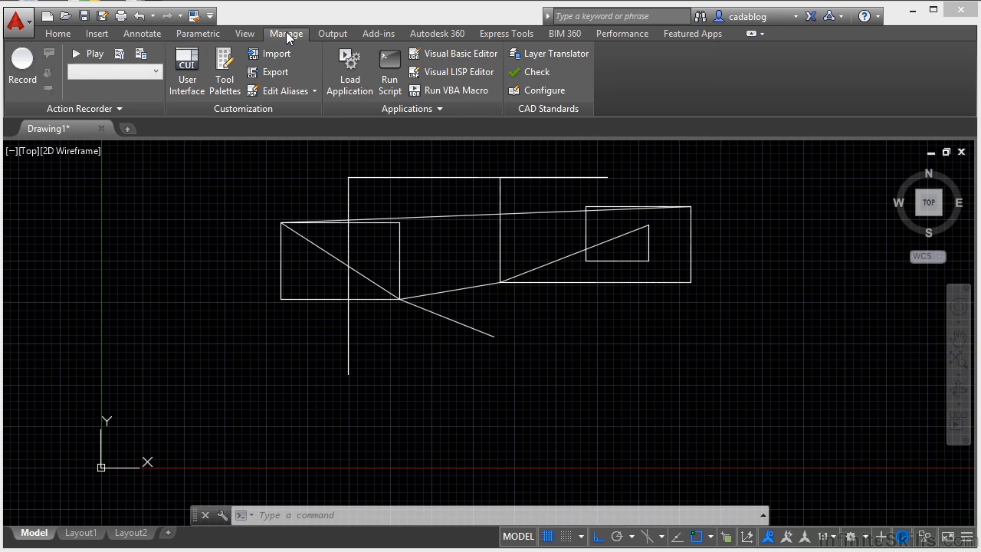
left_click(282, 93)
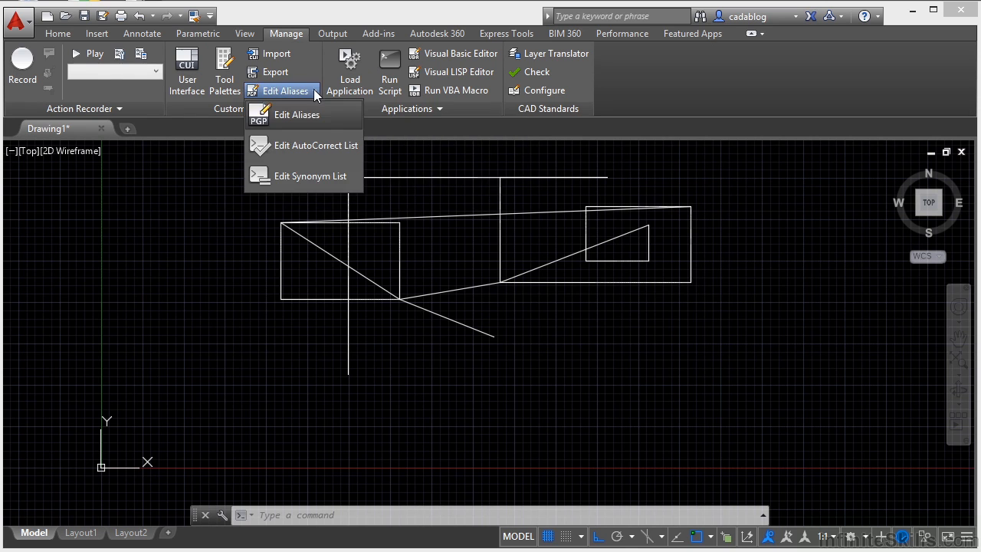
left_click(293, 117)
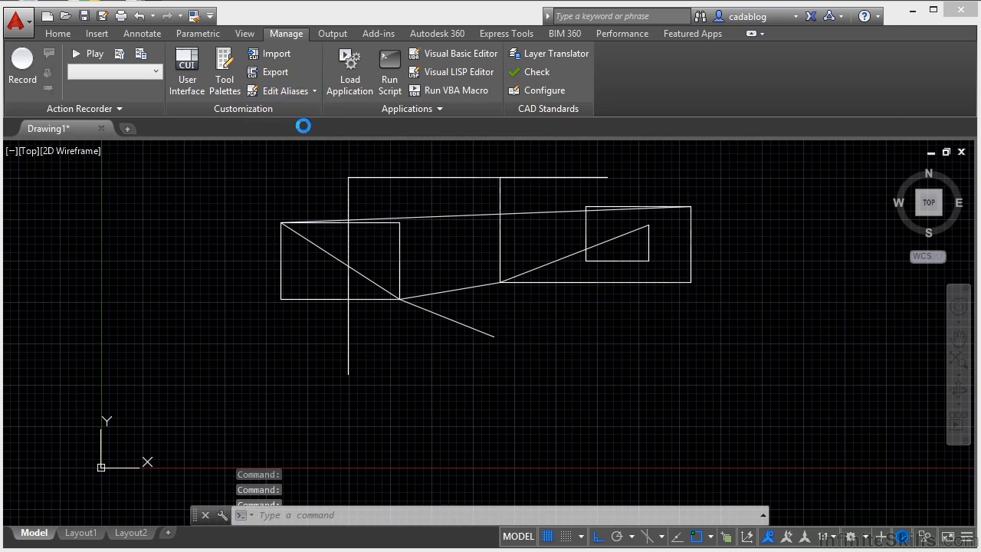
Read through the acad.pgp introduction, external command examples and alias guidelines, down to the start of the sample aliases.
scroll(297, 184, "down", 14)
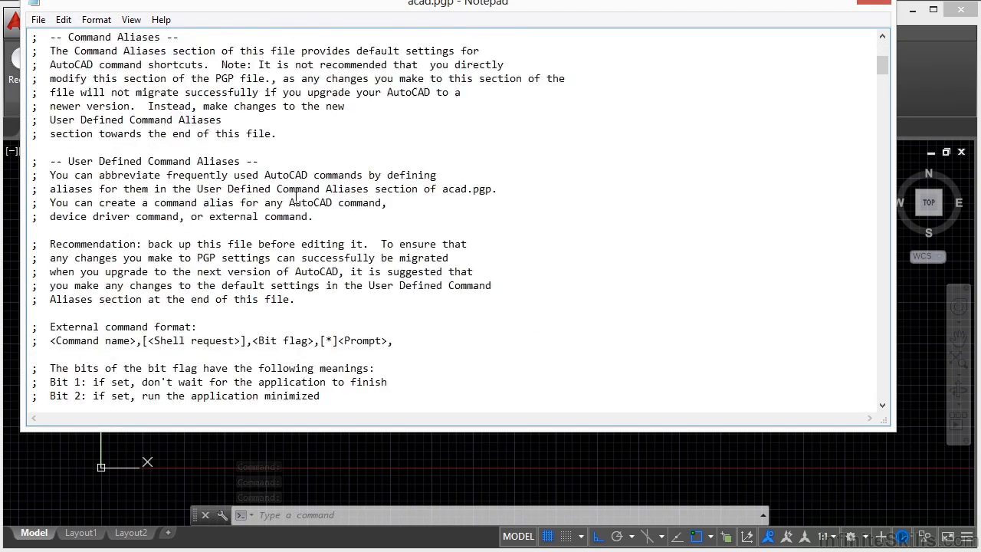
scroll(90, 217, "down", 7)
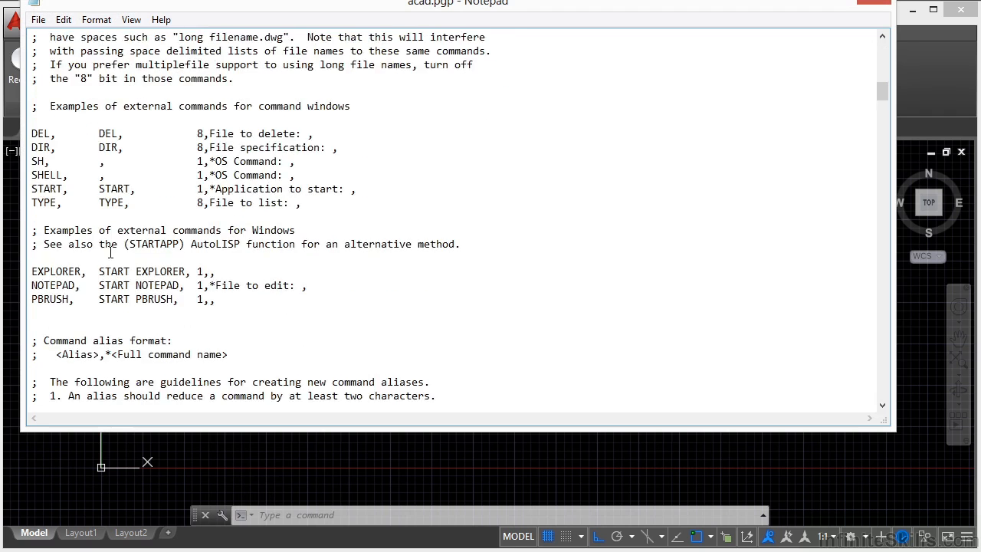
scroll(83, 237, "down", 3)
scroll(85, 242, "down", 7)
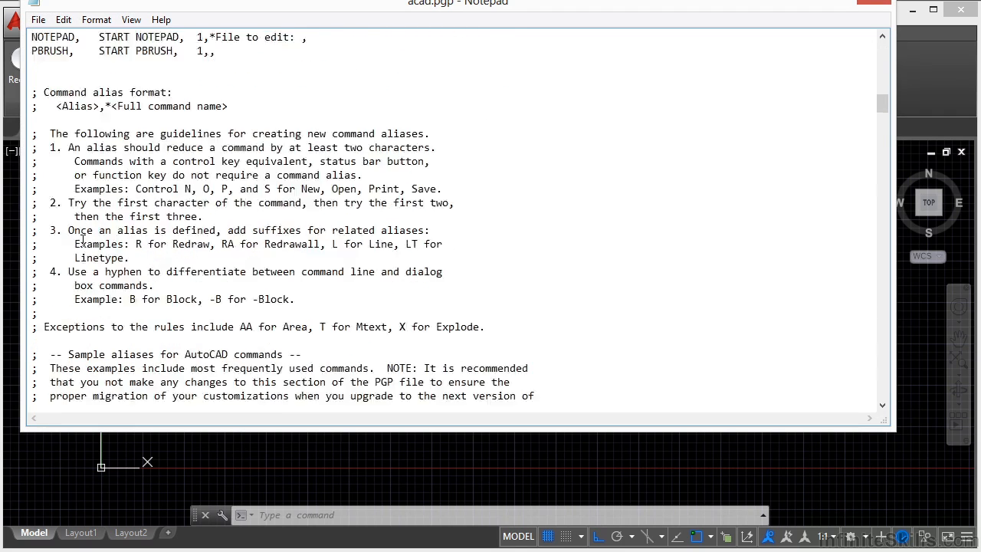
scroll(91, 246, "down", 3)
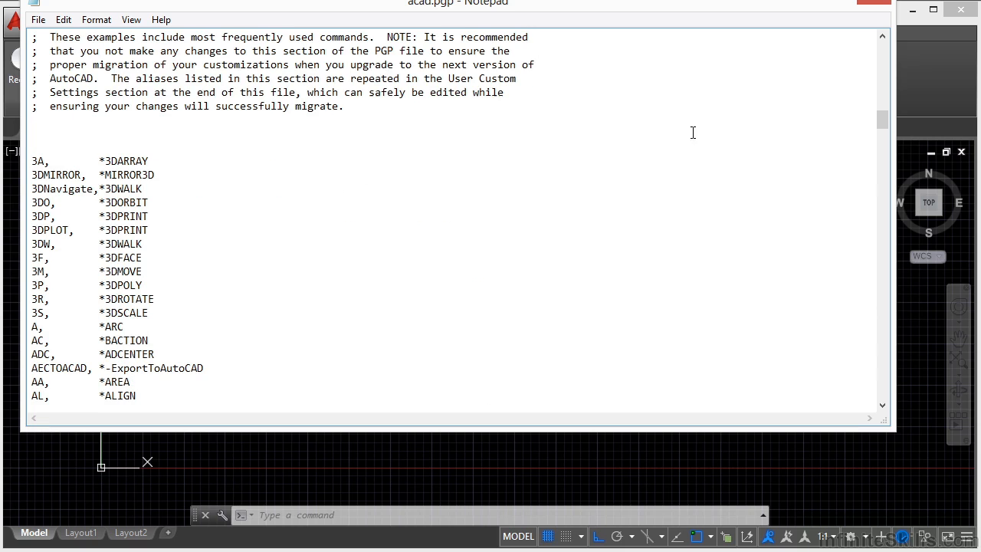
Examine the sample aliases, such as 3A and 3DMIRROR, and go to the User Defined Command Aliases section at the file's end.
mouse_move(879, 122)
left_mouse_down()
mouse_move(880, 84)
mouse_move(882, 133)
left_mouse_up()
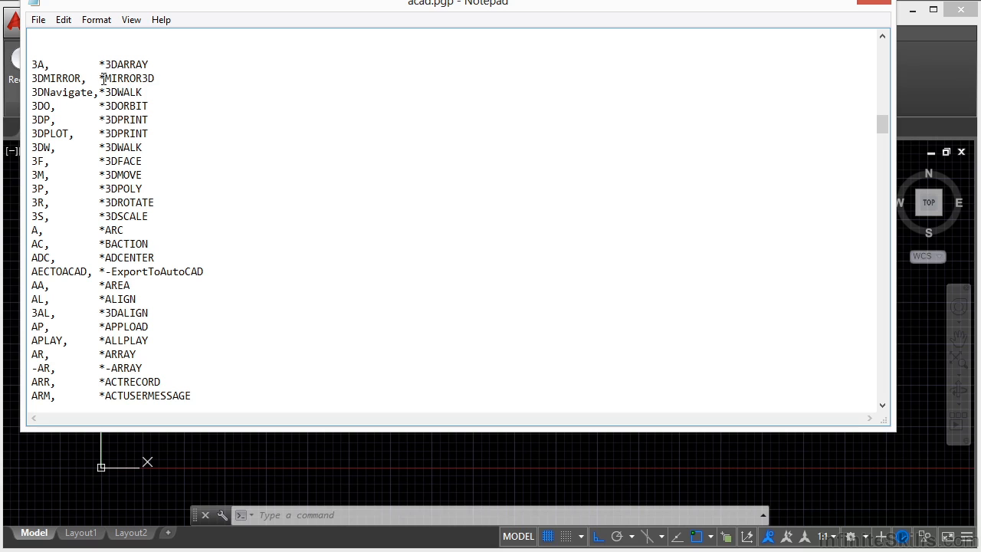
left_click_drag(38, 65, 45, 66)
left_click(65, 80)
left_click_drag(881, 125, 876, 404)
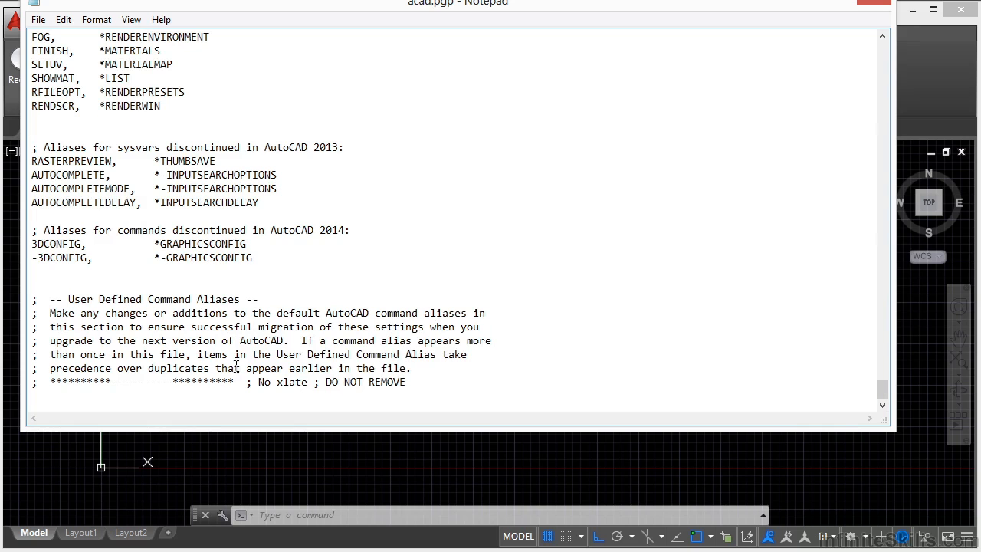
Add an empty line at the end of the User Defined Command Aliases section, and close acad.pgp without saving.
left_click(90, 399)
key("Return")
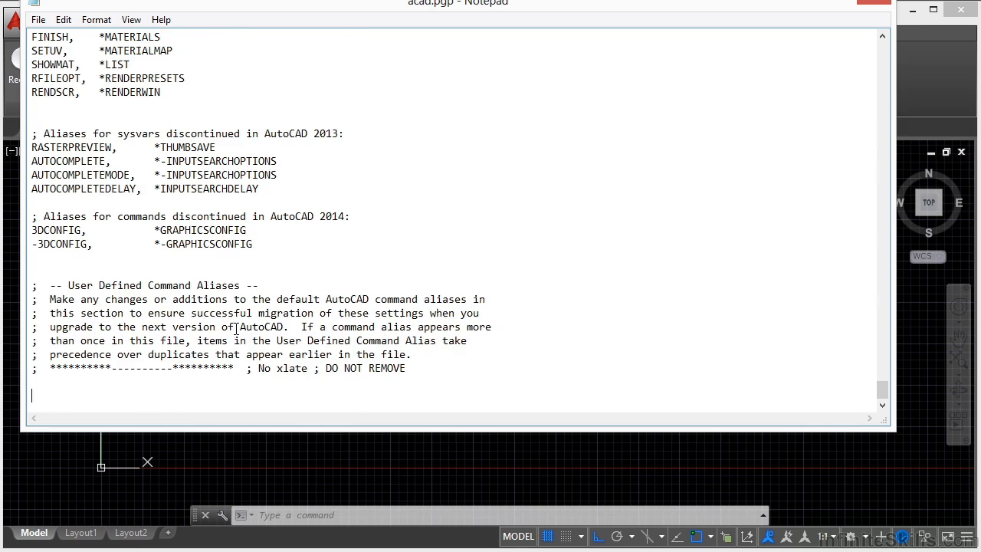
scroll(233, 329, "up", 2)
scroll(237, 327, "up", 2)
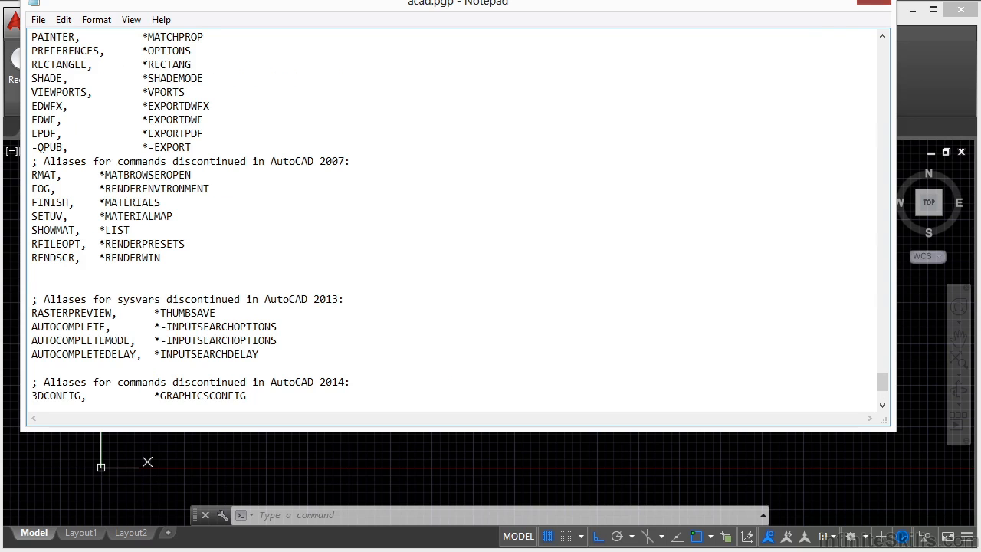
left_click(874, 3)
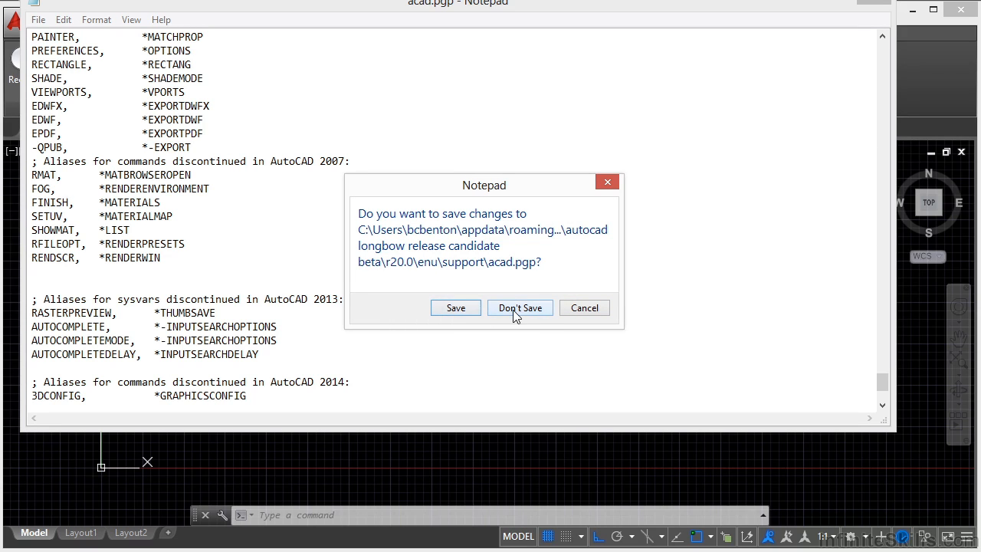
left_click(536, 310)
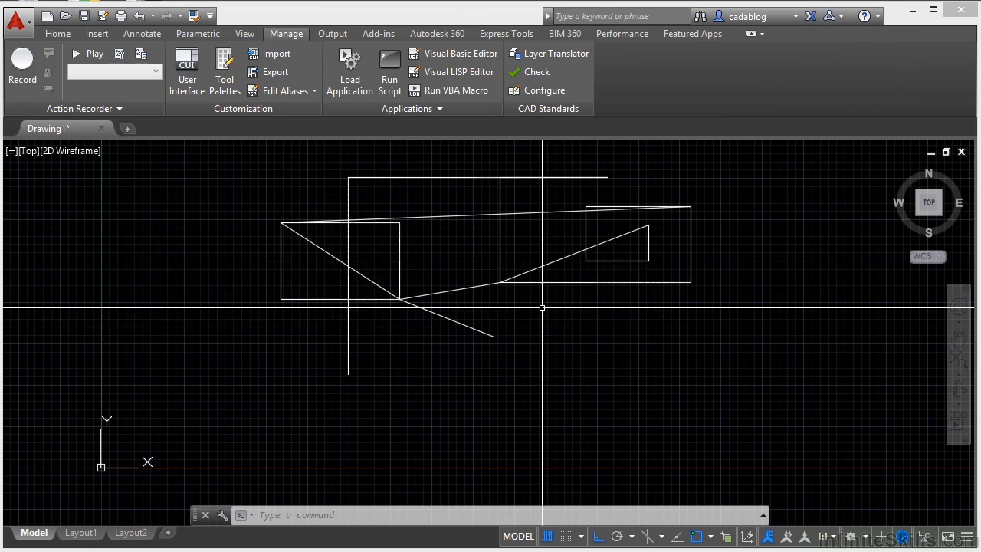